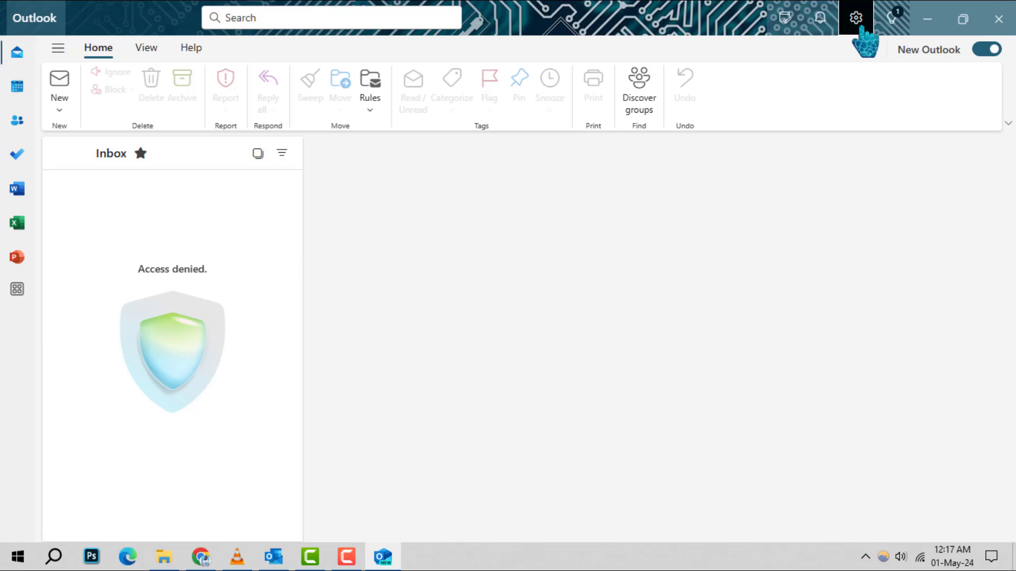
Step: Open Outlook's settings at the email accounts page, maximized to full screen
left_click(856, 18)
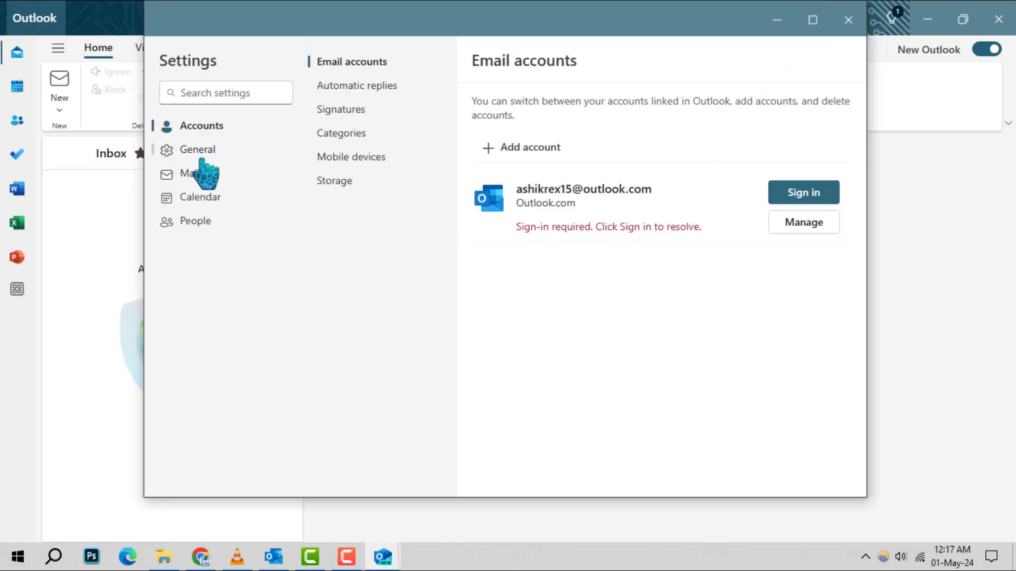
left_click(813, 21)
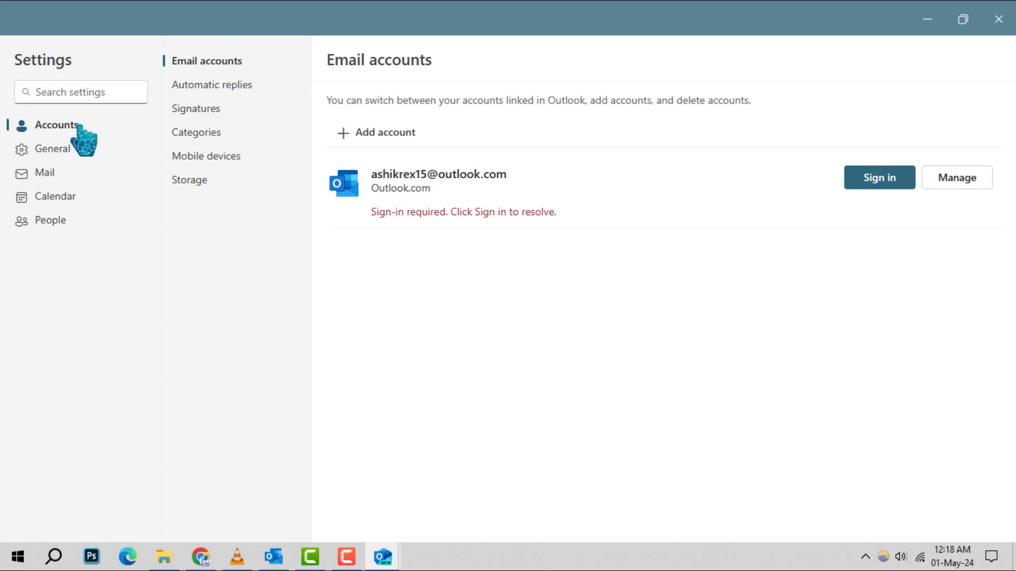
Step: Show the Mobile devices page listing devices synced with the mailbox
left_click(213, 158)
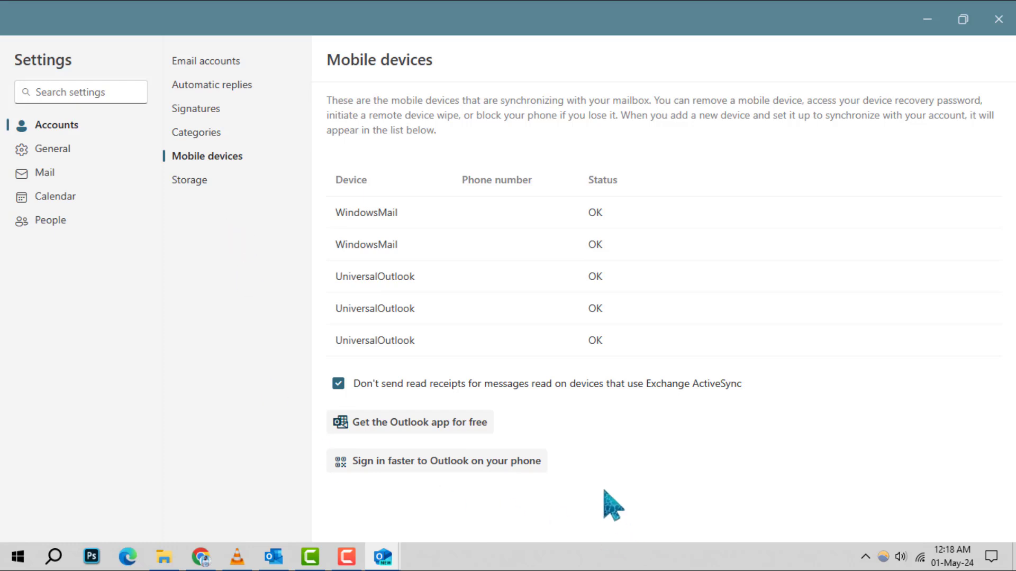
Step: Open 'Sign in faster to Outlook on your phone' to show the QR code in Chrome
left_click(441, 464)
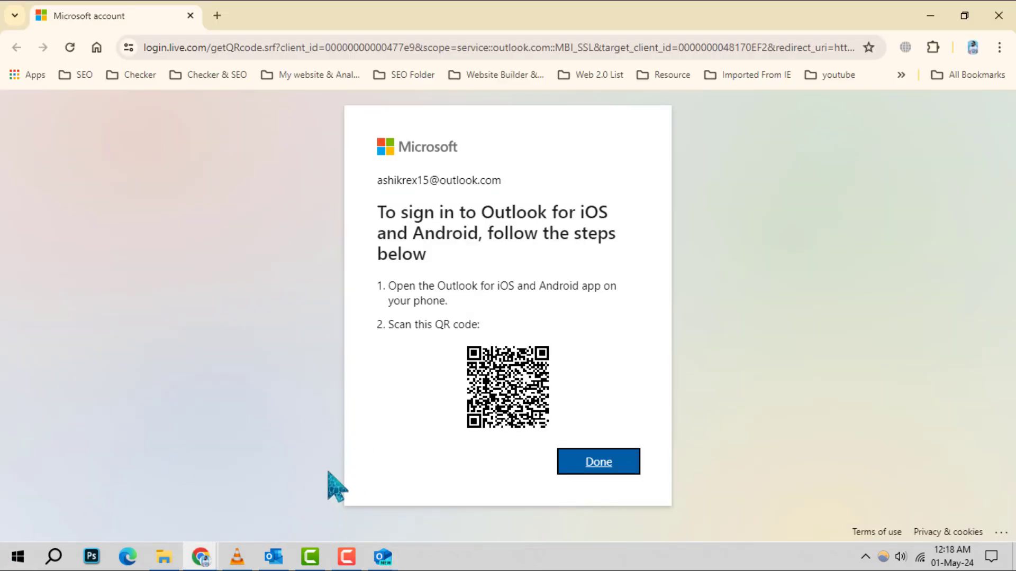